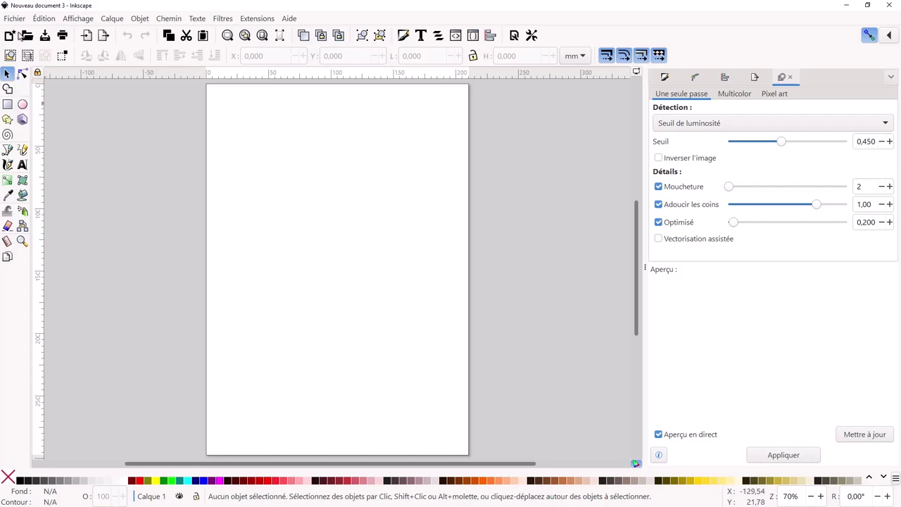
Open the Fichier (File) menu over the blank page
{"action": "left_click", "coordinate": [17, 21]}
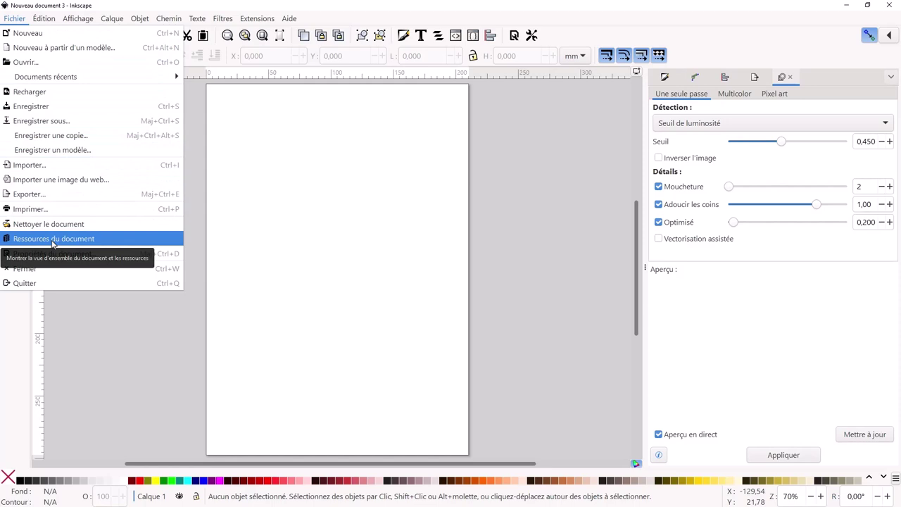
Show Document Resources, then open Édition > Préférences at the Pencil tool page
{"action": "left_click", "coordinate": [53, 239]}
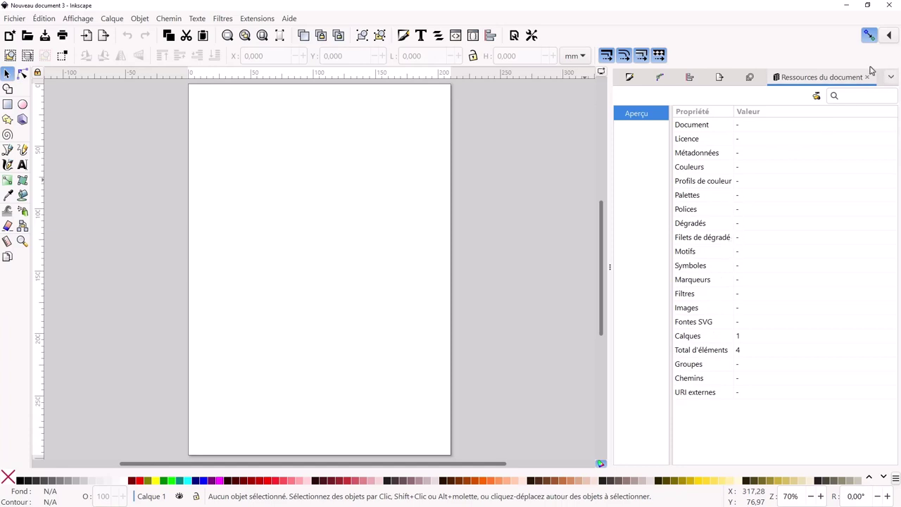
{"action": "left_click", "coordinate": [43, 19]}
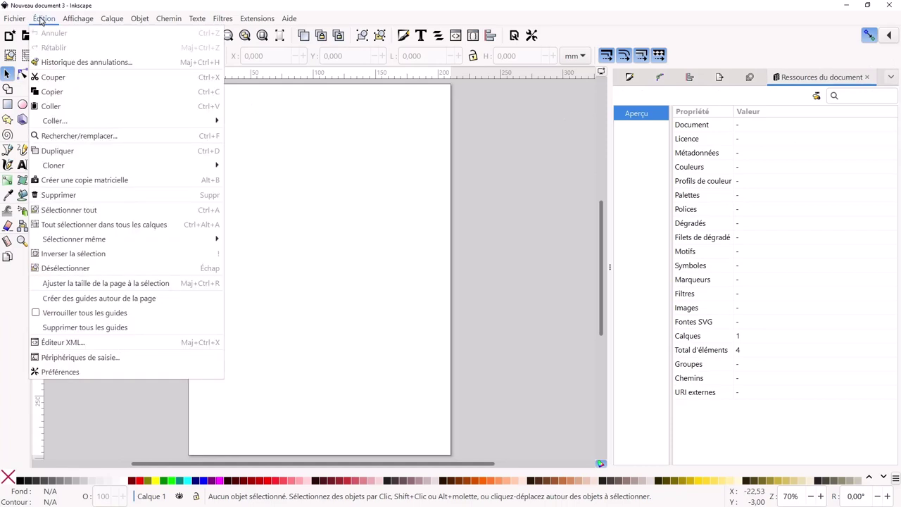
{"action": "left_click", "coordinate": [67, 373]}
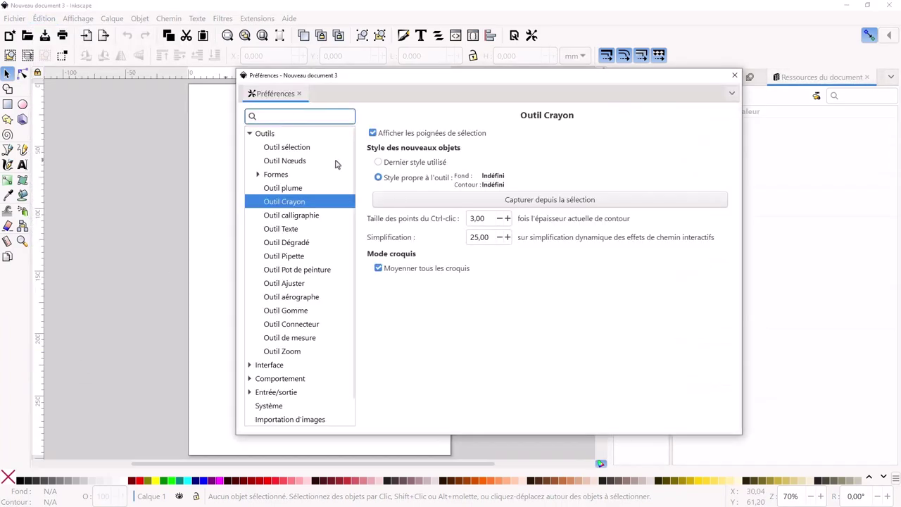
Browse the Selection, Node, Pen and Calligraphy tool preference pages
{"action": "left_click", "coordinate": [298, 149]}
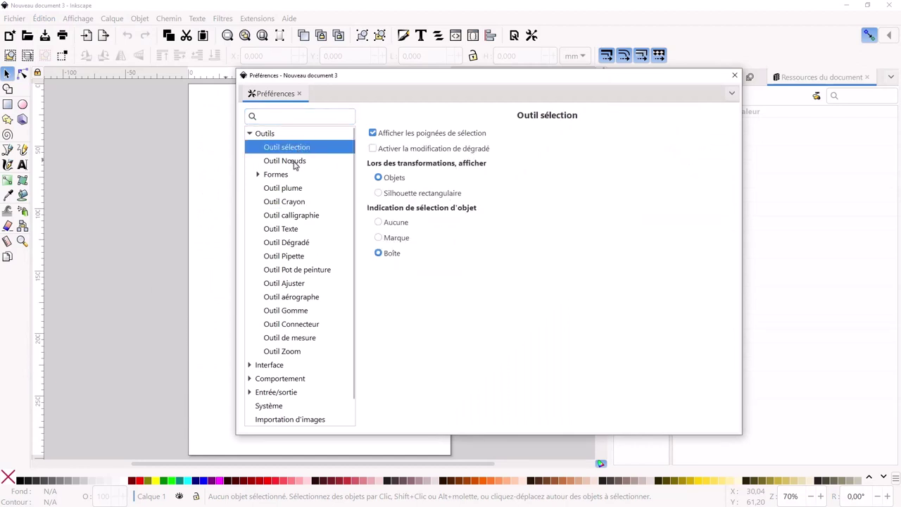
{"action": "left_click", "coordinate": [296, 162]}
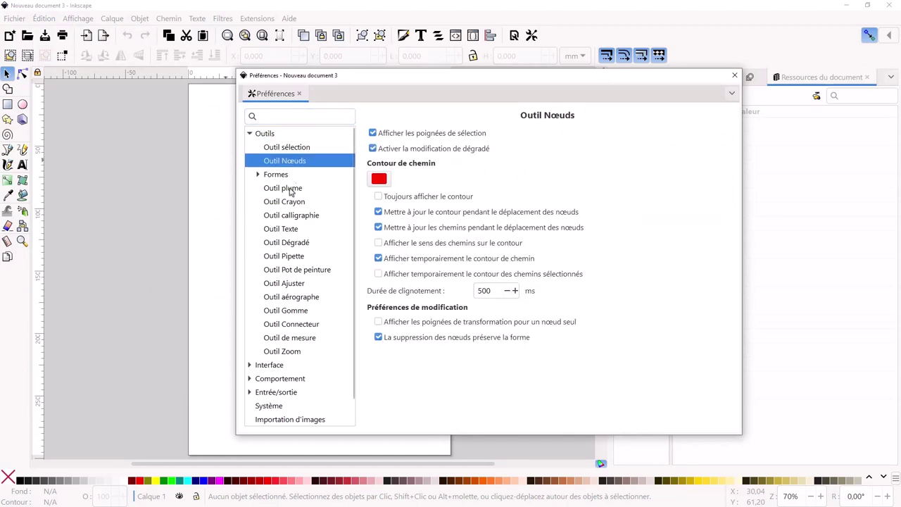
{"action": "left_click", "coordinate": [291, 191]}
{"action": "left_click", "coordinate": [293, 203]}
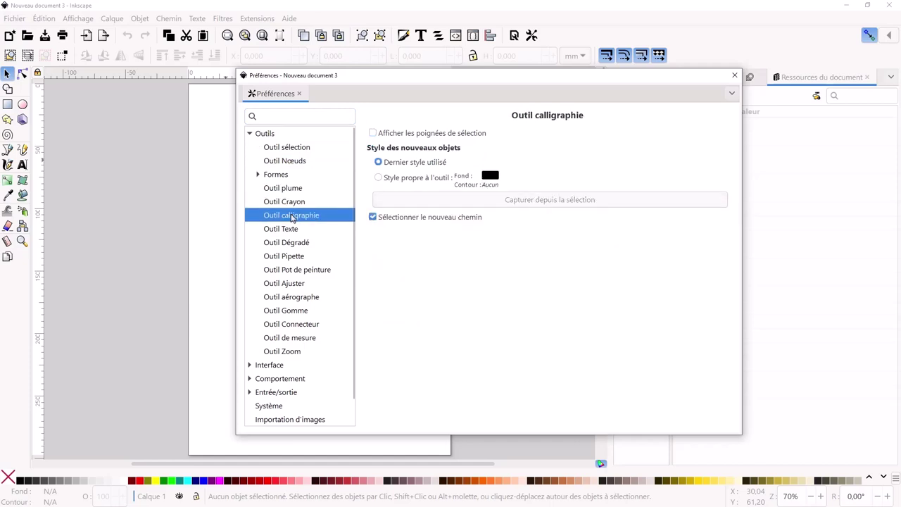
{"action": "scroll", "coordinate": [293, 220], "scroll_direction": "down", "scroll_amount": 2}
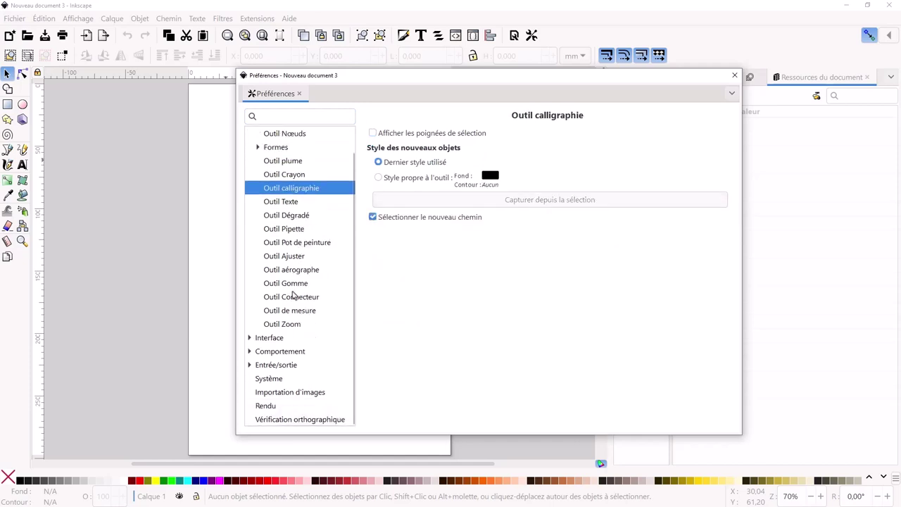
{"action": "left_click", "coordinate": [249, 338]}
{"action": "scroll", "coordinate": [299, 304], "scroll_direction": "down", "scroll_amount": 5}
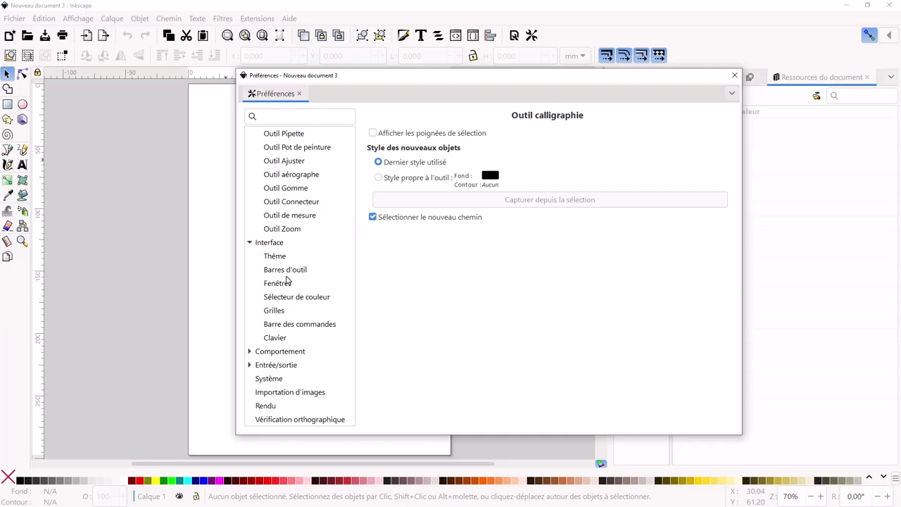
{"action": "scroll", "coordinate": [307, 205], "scroll_direction": "up", "scroll_amount": 6}
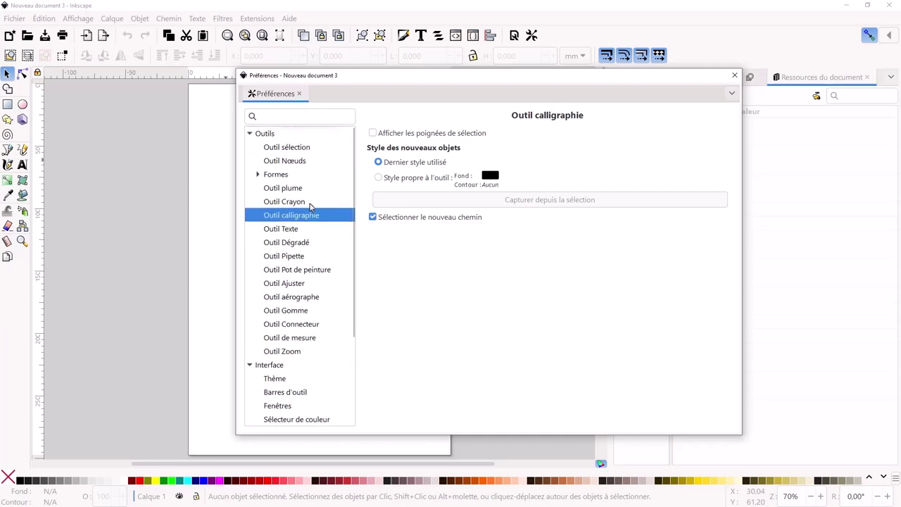
Browse the Text, Gradient, Dropper and Paint Bucket pages, ending on general Outils settings
{"action": "left_click", "coordinate": [286, 234]}
{"action": "left_click", "coordinate": [287, 242]}
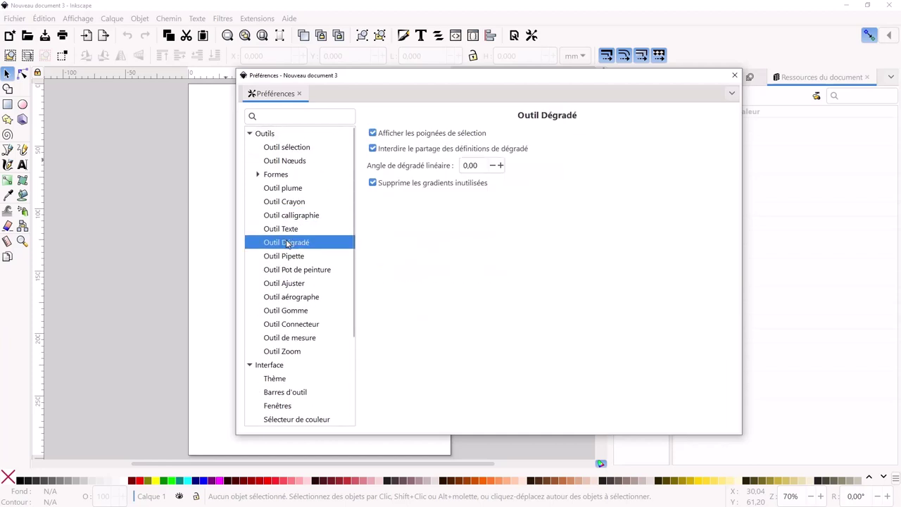
{"action": "left_click", "coordinate": [288, 257]}
{"action": "left_click", "coordinate": [289, 275]}
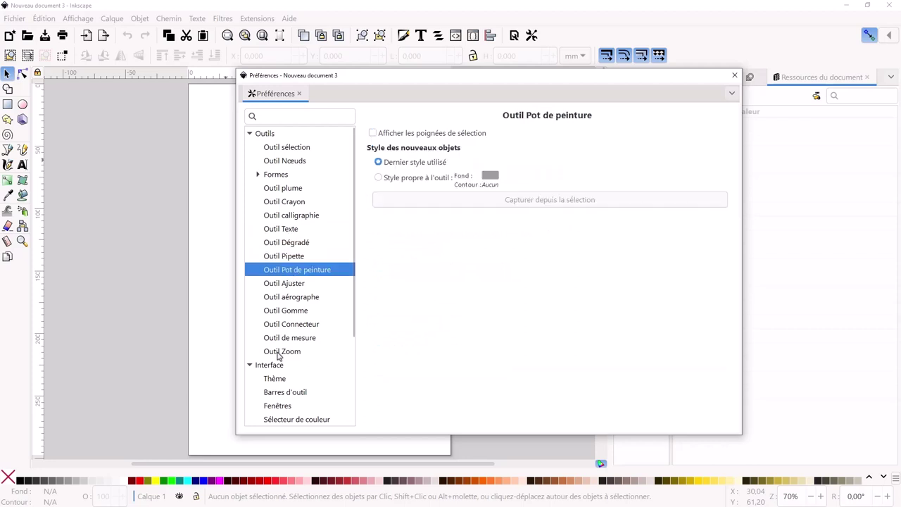
{"action": "left_click", "coordinate": [250, 135]}
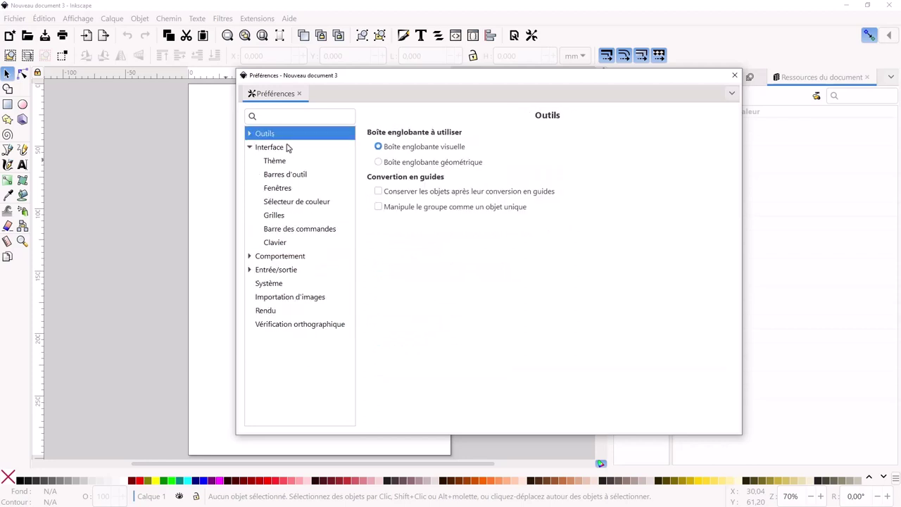
Review the Toolbars, Windows, Color Selector and Grids interface preferences
{"action": "left_click", "coordinate": [279, 176]}
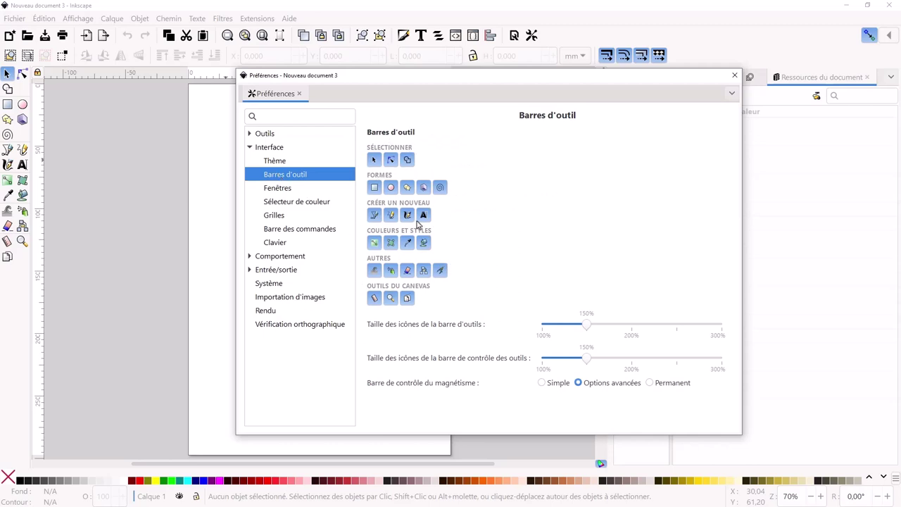
{"action": "left_click", "coordinate": [299, 189]}
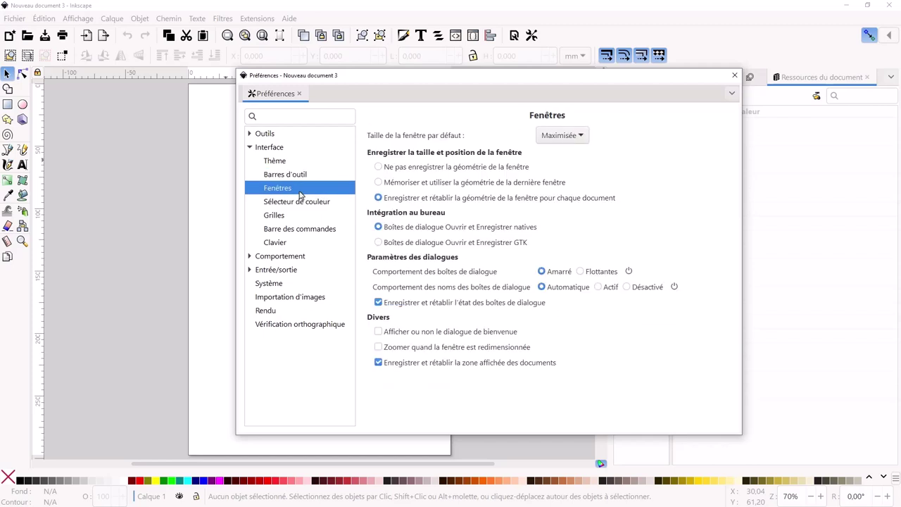
{"action": "left_click", "coordinate": [291, 204]}
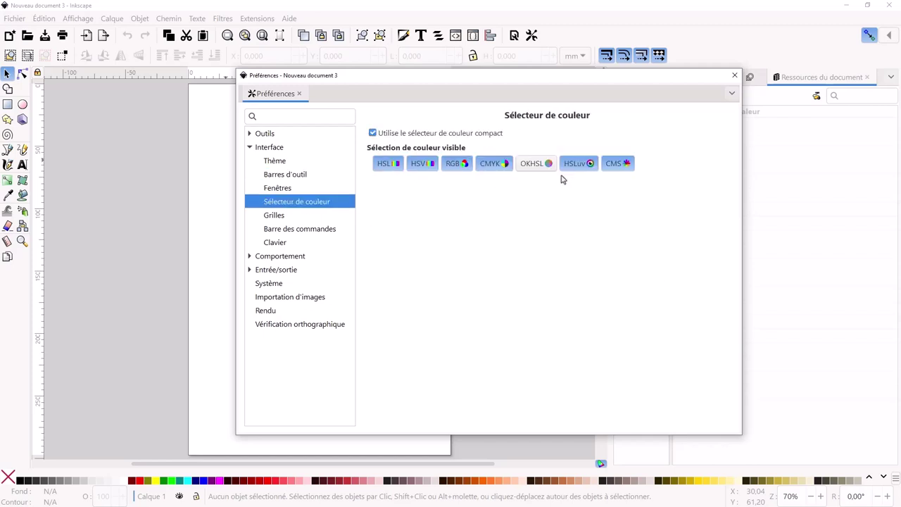
{"action": "left_click", "coordinate": [287, 231]}
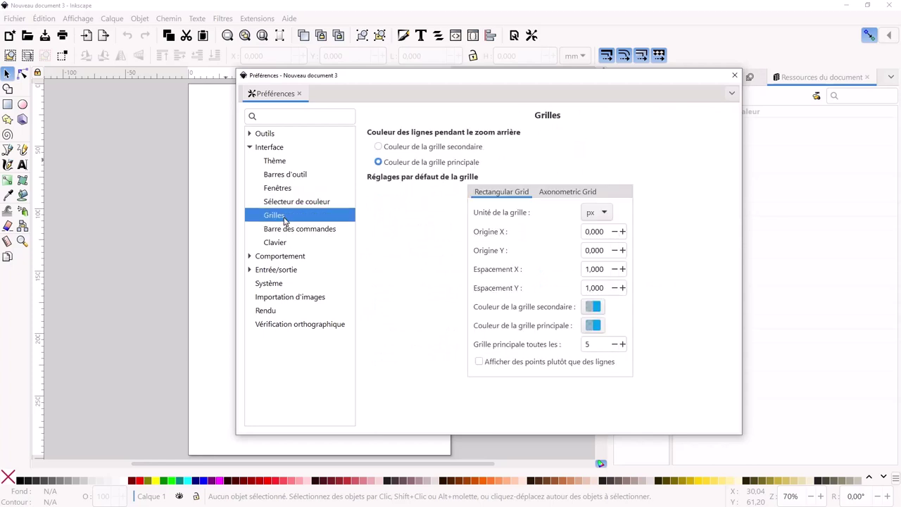
On the Thème page, turn the dark theme on and back off
{"action": "left_click", "coordinate": [281, 164]}
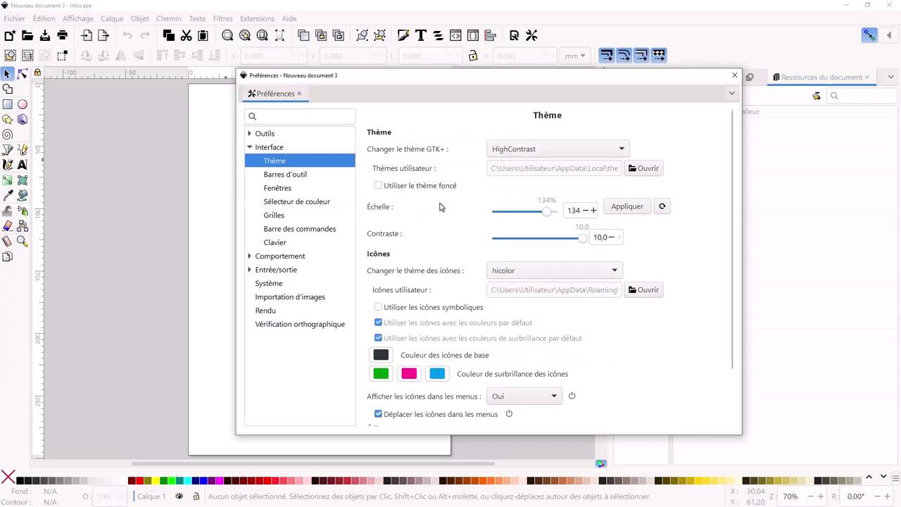
{"action": "left_click", "coordinate": [378, 188]}
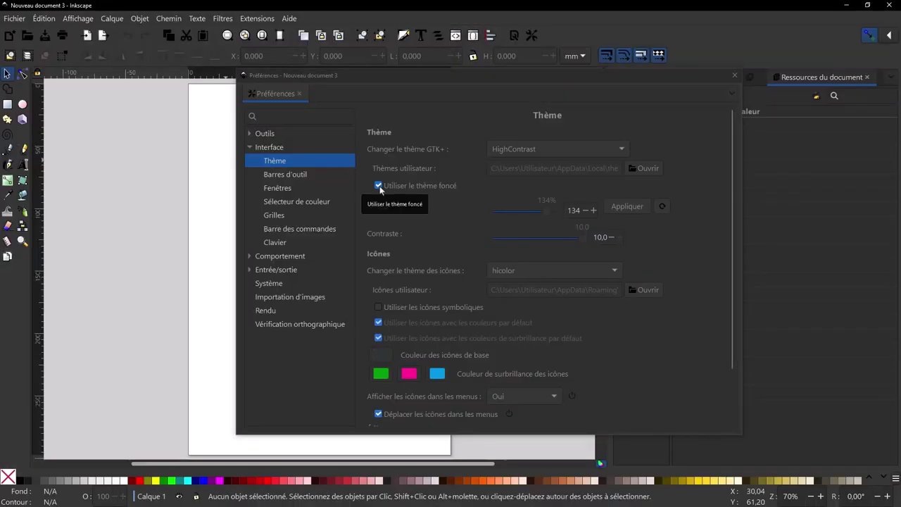
{"action": "left_click", "coordinate": [379, 186]}
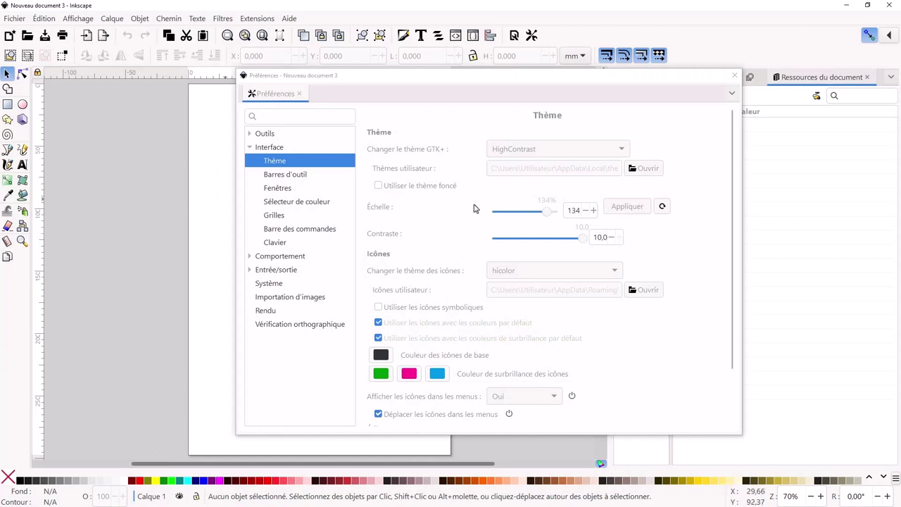
Close Preferences and dock the Fill and Stroke panel in place of Document Resources
{"action": "left_click", "coordinate": [733, 75]}
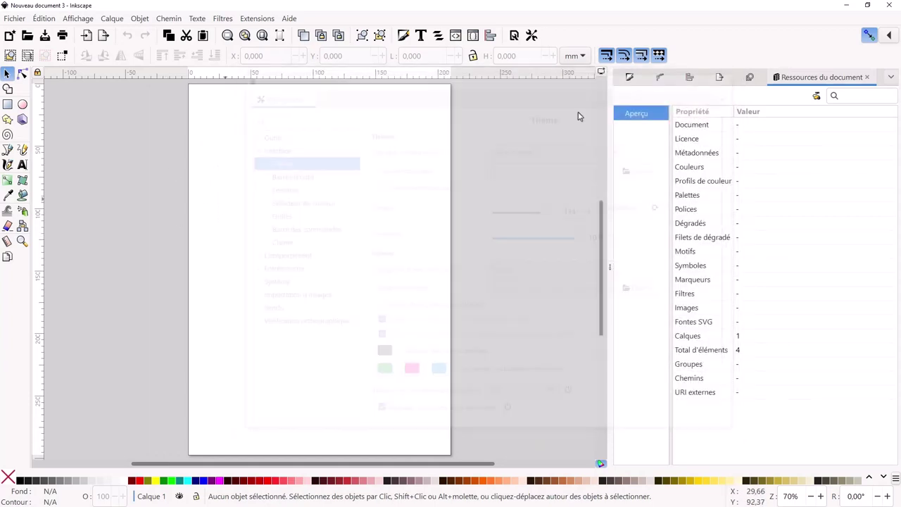
{"action": "left_click", "coordinate": [76, 20]}
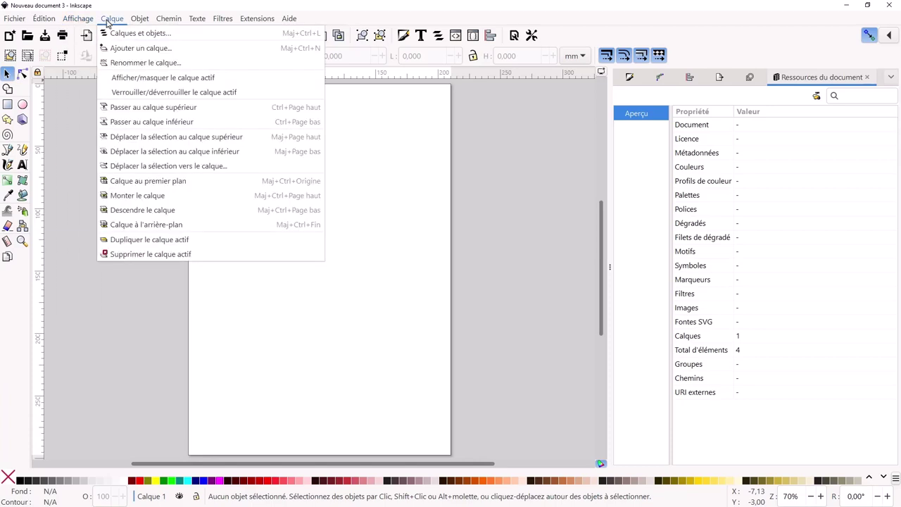
{"action": "key", "text": "Escape"}
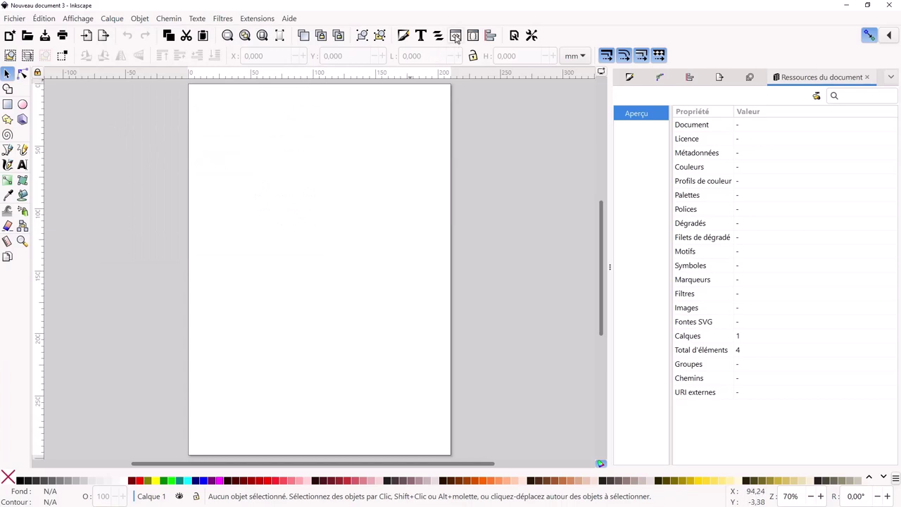
{"action": "left_click", "coordinate": [404, 36]}
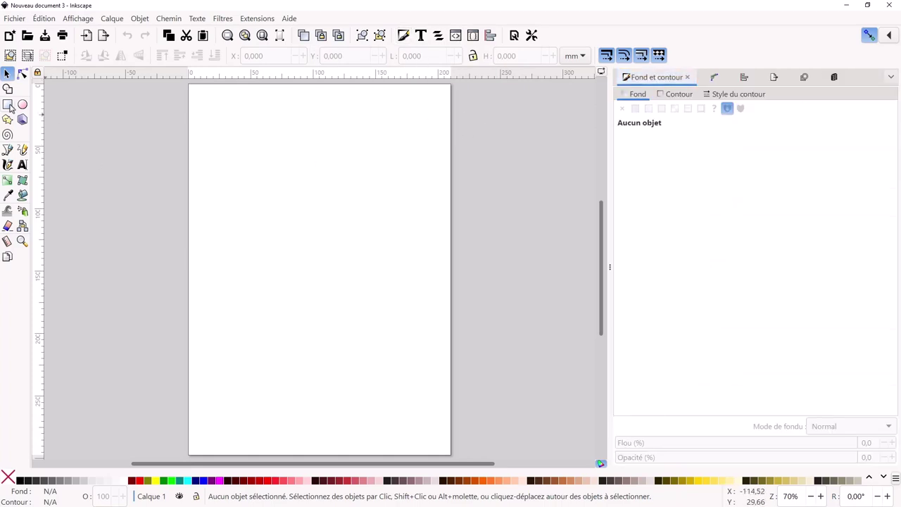
Draw a rectangle in the upper middle of the page and return to the Selector
{"action": "left_click", "coordinate": [7, 104]}
{"action": "left_click_drag", "start_coordinate": [259, 148], "coordinate": [397, 304]}
{"action": "left_click", "coordinate": [7, 75]}
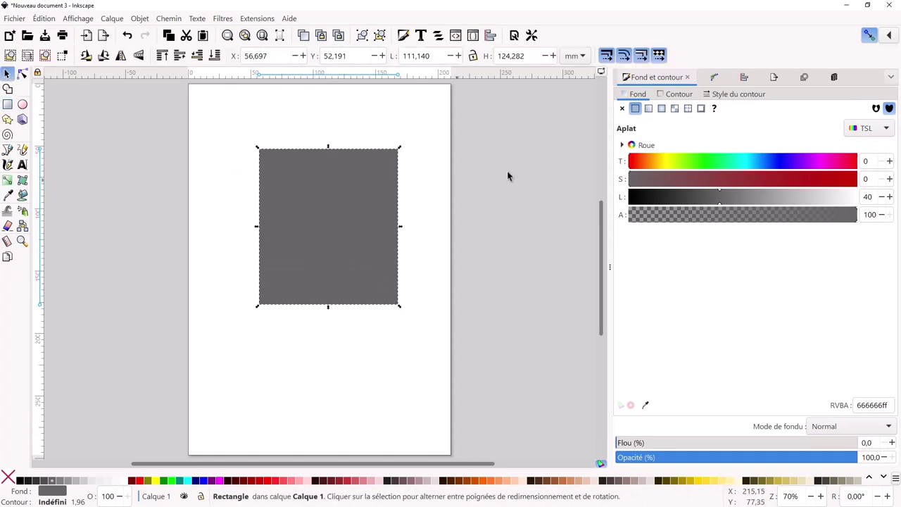
Fill the rectangle with the black wavy pattern6-7 instead of flat grey
{"action": "left_click", "coordinate": [687, 109]}
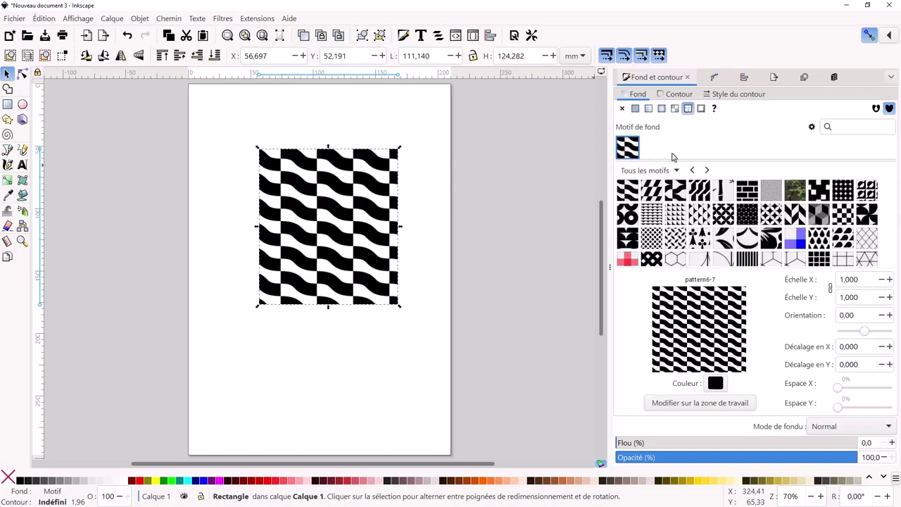
{"action": "scroll", "coordinate": [755, 220], "scroll_direction": "down", "scroll_amount": 2}
{"action": "scroll", "coordinate": [755, 220], "scroll_direction": "down", "scroll_amount": 2}
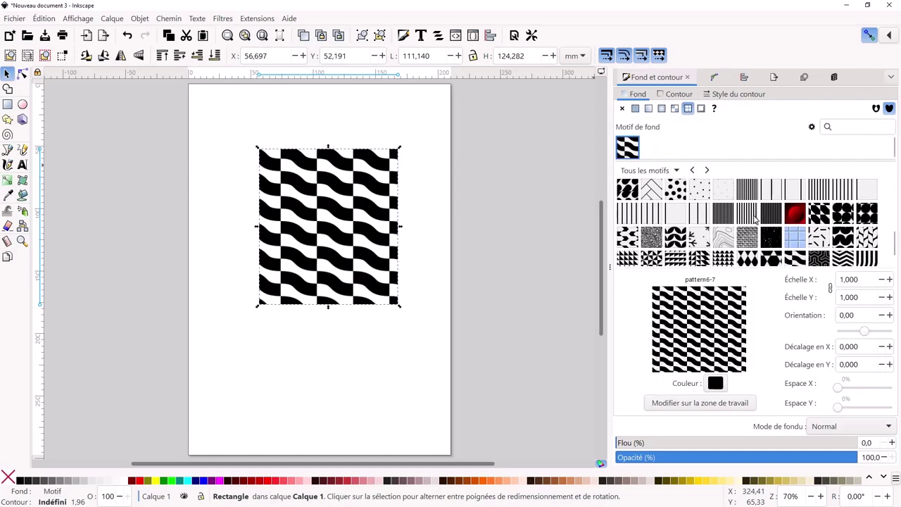
{"action": "scroll", "coordinate": [755, 220], "scroll_direction": "down", "scroll_amount": 1}
{"action": "scroll", "coordinate": [755, 220], "scroll_direction": "up", "scroll_amount": 3}
{"action": "scroll", "coordinate": [755, 220], "scroll_direction": "up", "scroll_amount": 3}
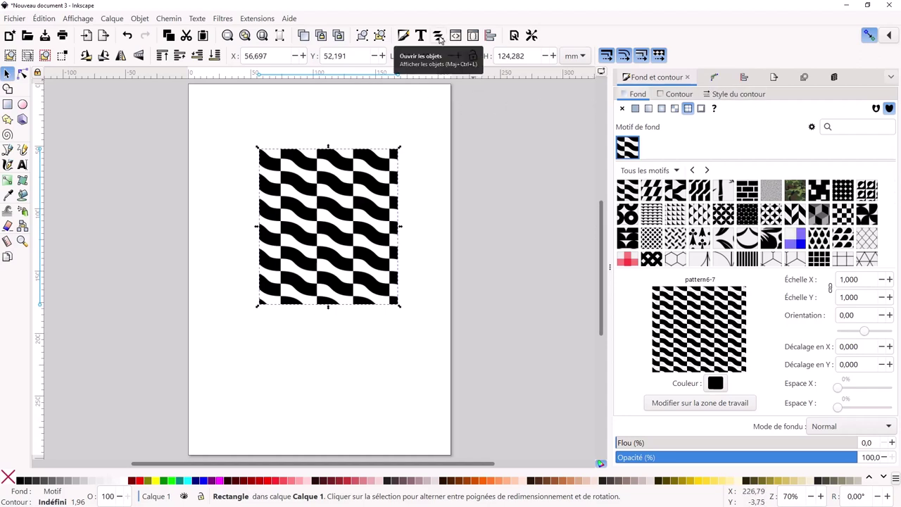
{"action": "right_click", "coordinate": [329, 248]}
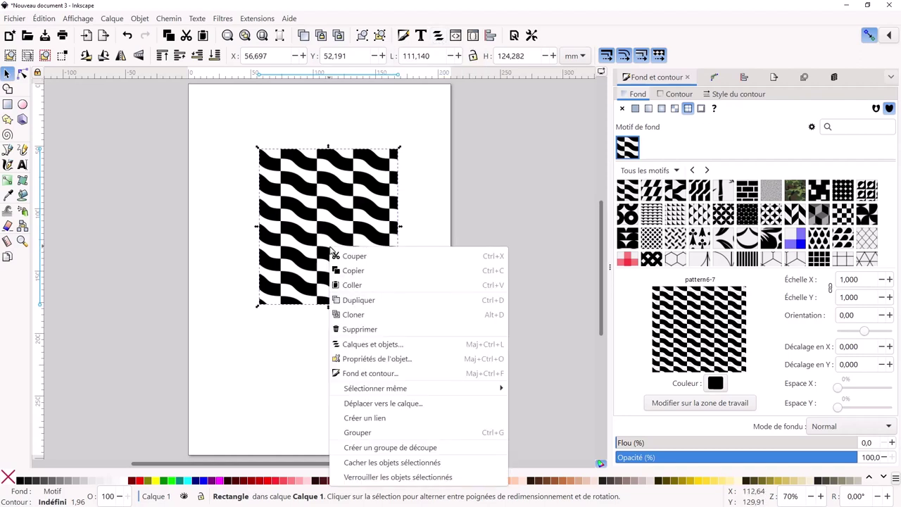
Show the Layers and Objects panel with Calque 1 collapsed
{"action": "left_click", "coordinate": [382, 344]}
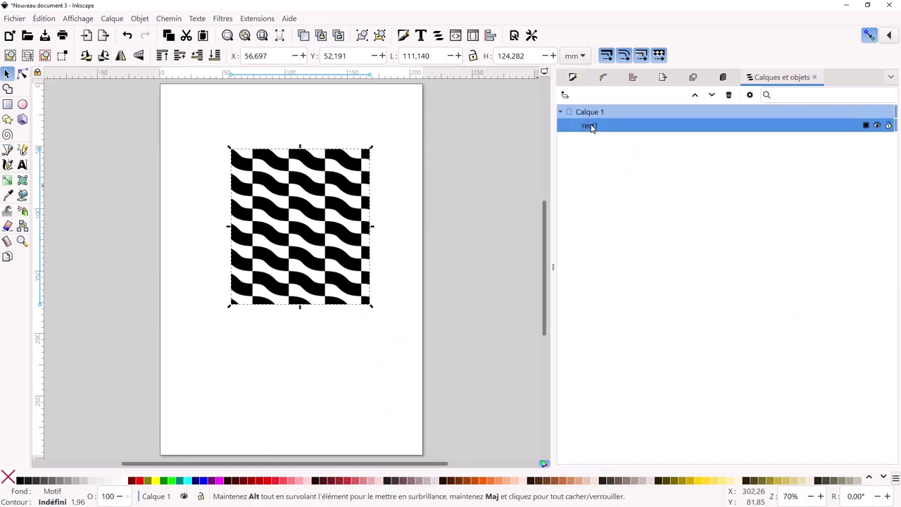
{"action": "left_click", "coordinate": [561, 114]}
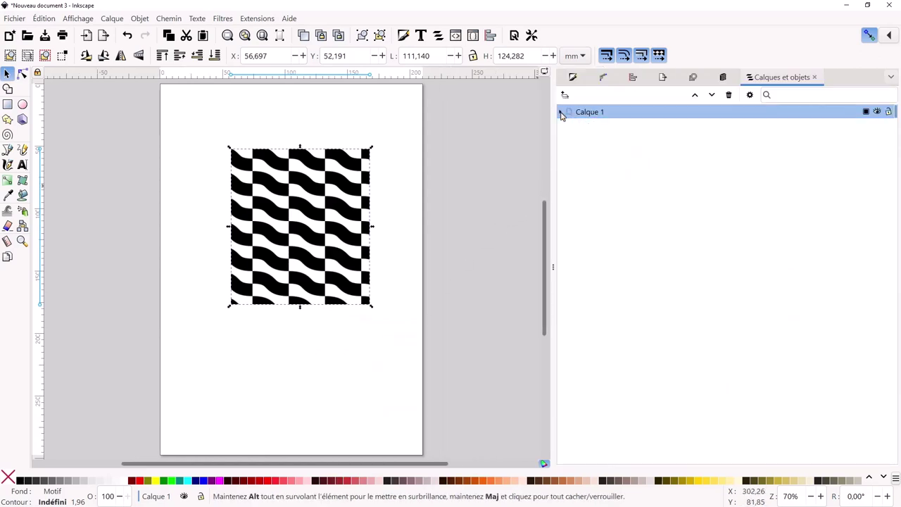
{"action": "left_click", "coordinate": [878, 113]}
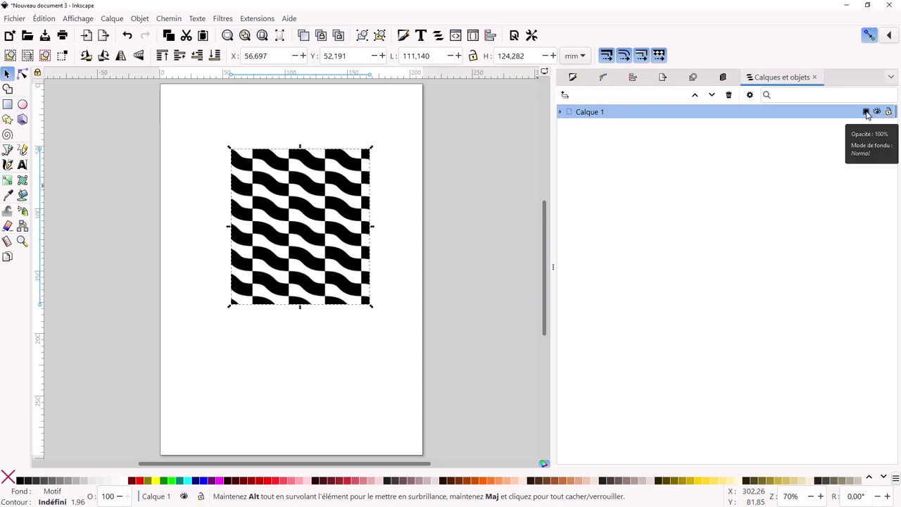
{"action": "left_click", "coordinate": [866, 113]}
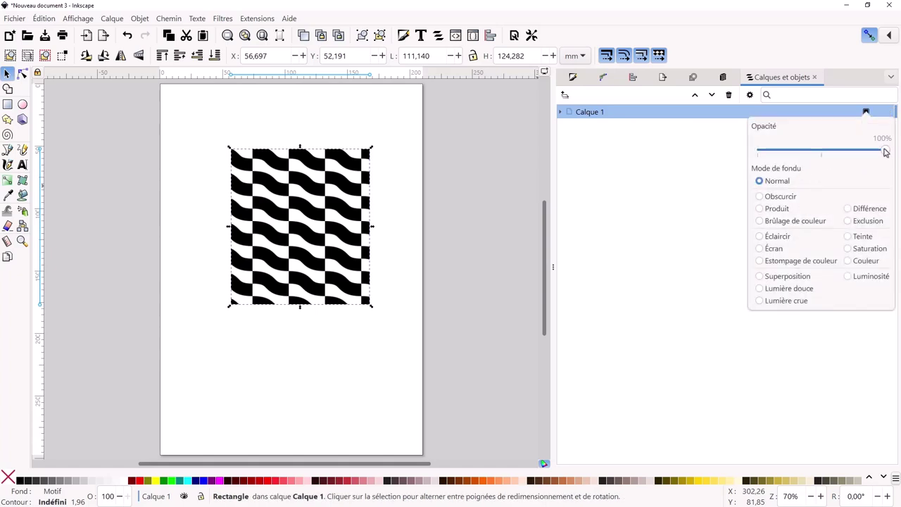
Lower Calque 1 opacity to 66.8% and set its blend mode to Produit
{"action": "mouse_move", "coordinate": [885, 151]}
{"action": "left_mouse_down"}
{"action": "mouse_move", "coordinate": [856, 164]}
{"action": "mouse_move", "coordinate": [887, 161]}
{"action": "left_mouse_up"}
{"action": "left_click", "coordinate": [759, 237]}
{"action": "left_click", "coordinate": [759, 209]}
{"action": "left_click", "coordinate": [629, 129]}
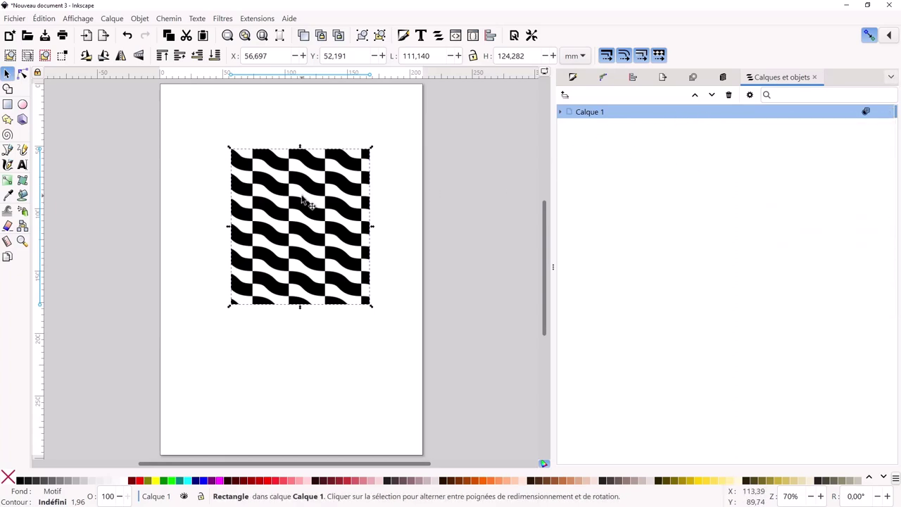
{"action": "left_click", "coordinate": [155, 136]}
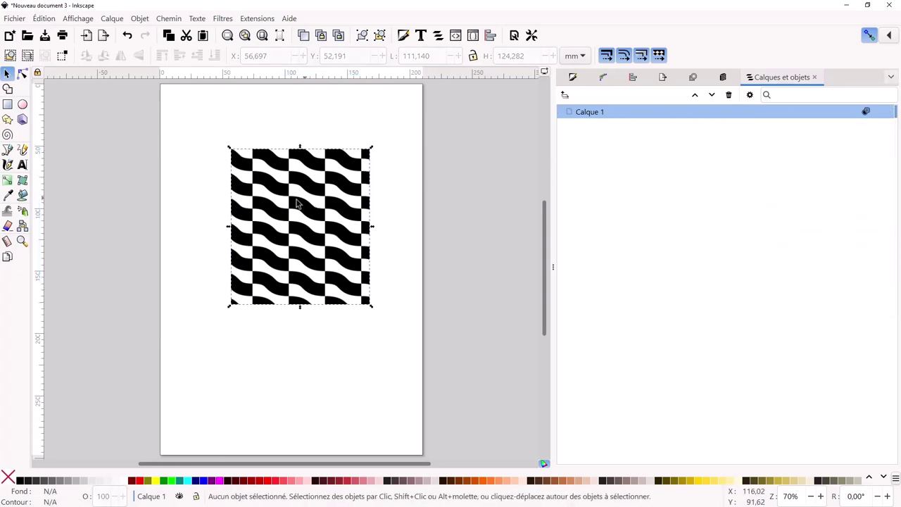
Draw a grey rectangle and a circle overlapping its lower right corner
{"action": "left_click", "coordinate": [7, 104]}
{"action": "mouse_move", "coordinate": [203, 157]}
{"action": "left_mouse_down"}
{"action": "mouse_move", "coordinate": [225, 200]}
{"action": "mouse_move", "coordinate": [279, 251]}
{"action": "left_mouse_up"}
{"action": "left_click", "coordinate": [22, 105]}
{"action": "left_click_drag", "start_coordinate": [241, 218], "coordinate": [320, 293]}
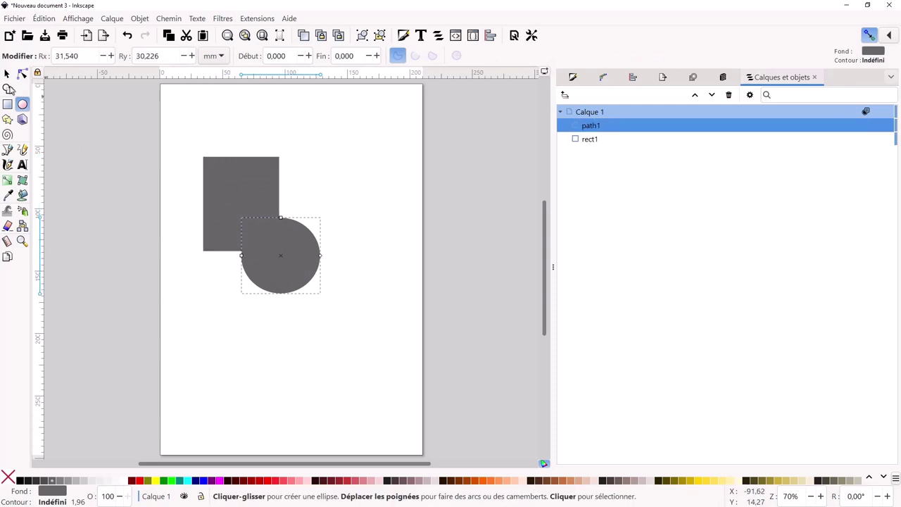
Open Chemin > Effets de chemin with both shapes selected, then select only the rectangle
{"action": "left_click", "coordinate": [7, 74]}
{"action": "left_click_drag", "start_coordinate": [193, 134], "coordinate": [344, 317]}
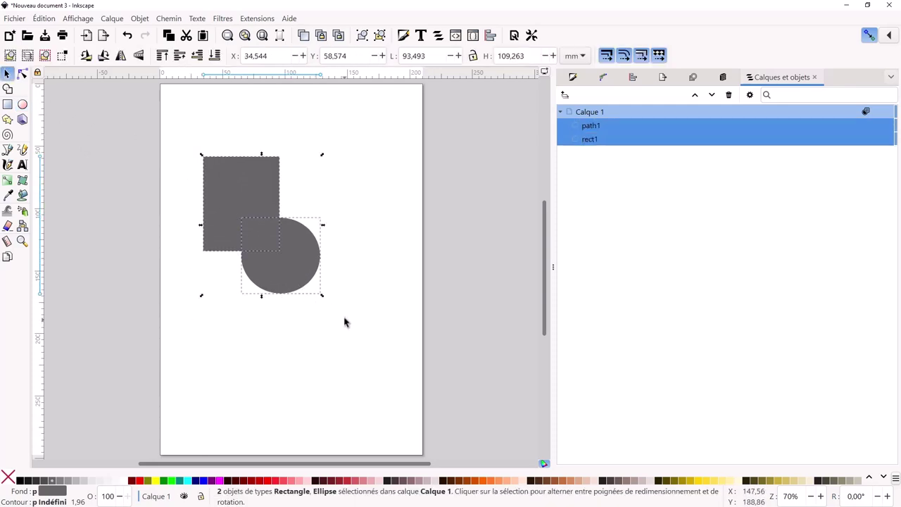
{"action": "left_click", "coordinate": [169, 20]}
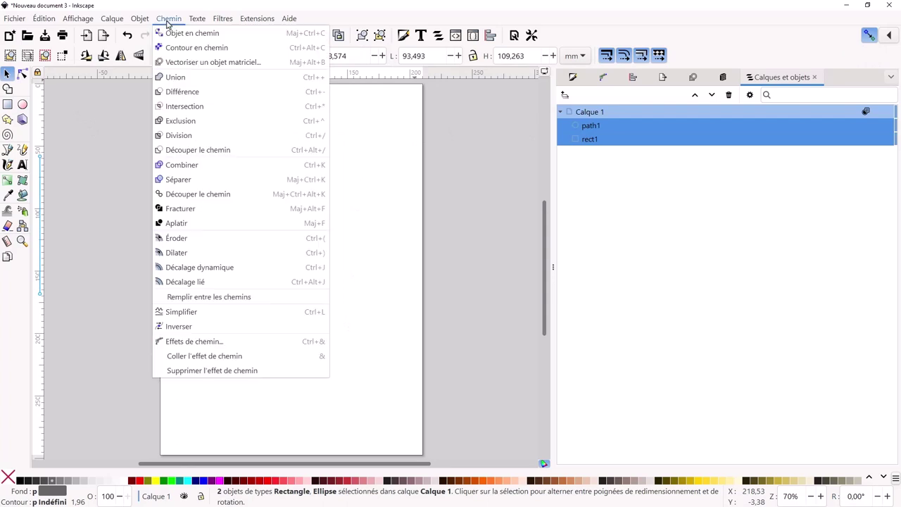
{"action": "left_click", "coordinate": [204, 341]}
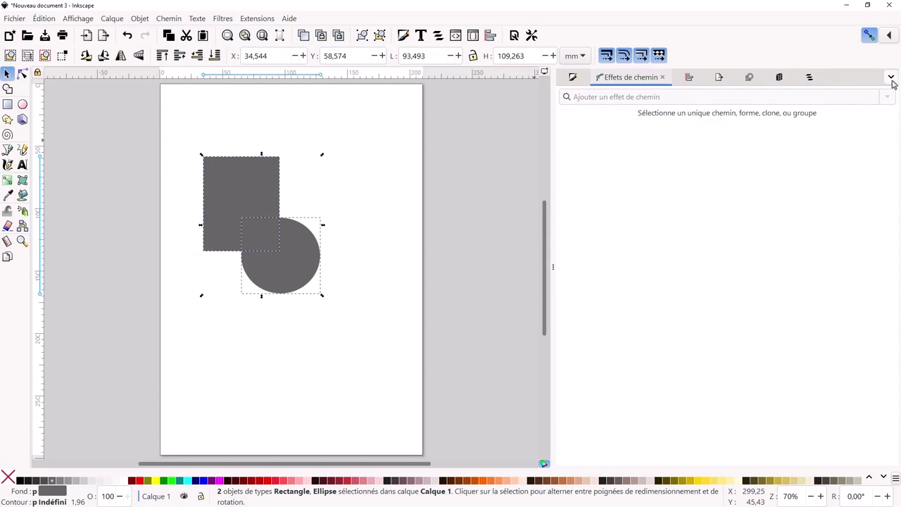
{"action": "left_click", "coordinate": [306, 206]}
{"action": "left_click", "coordinate": [258, 180]}
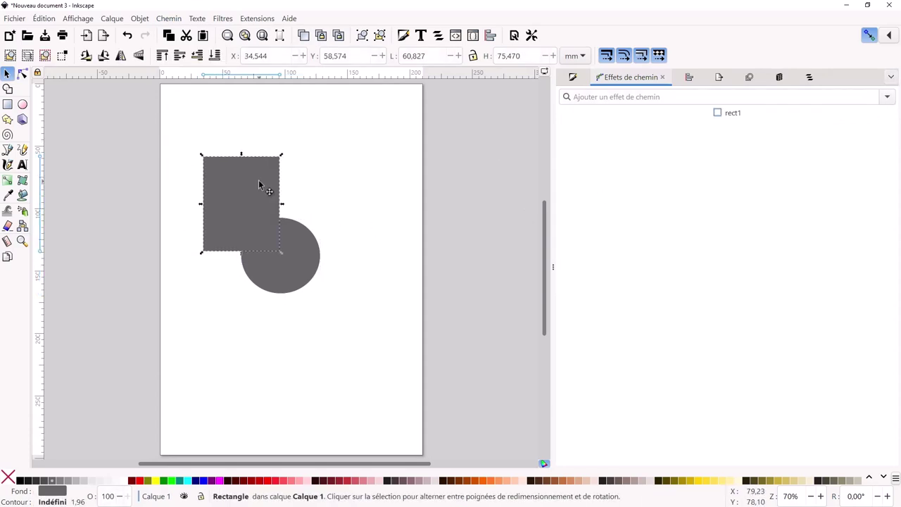
{"action": "left_click", "coordinate": [887, 98]}
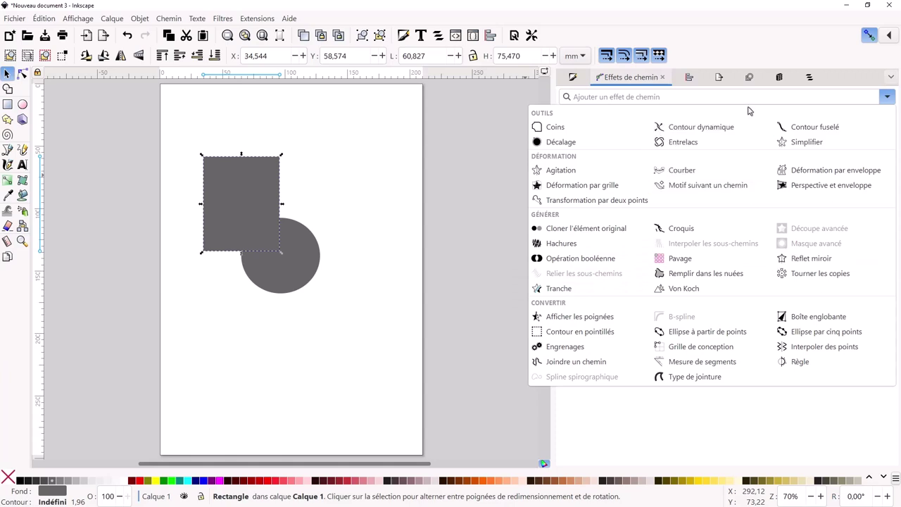
{"action": "left_click", "coordinate": [523, 101]}
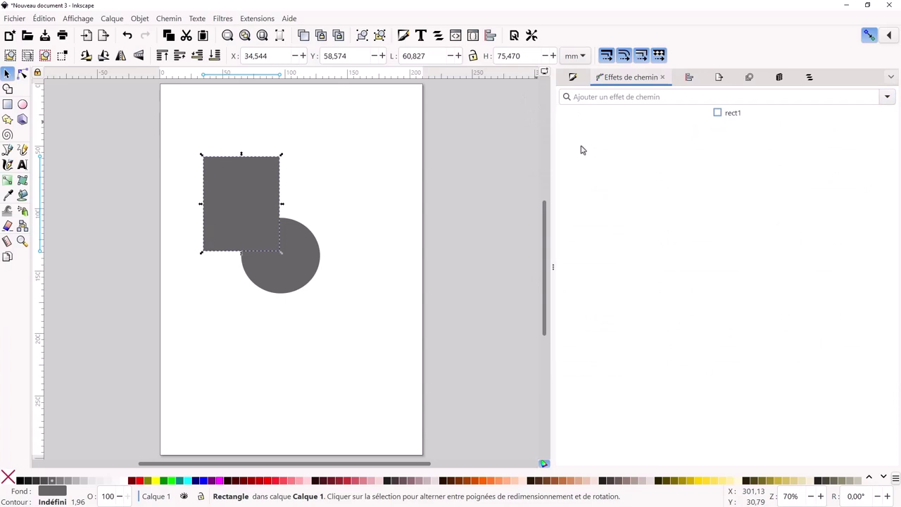
{"action": "left_click", "coordinate": [461, 126]}
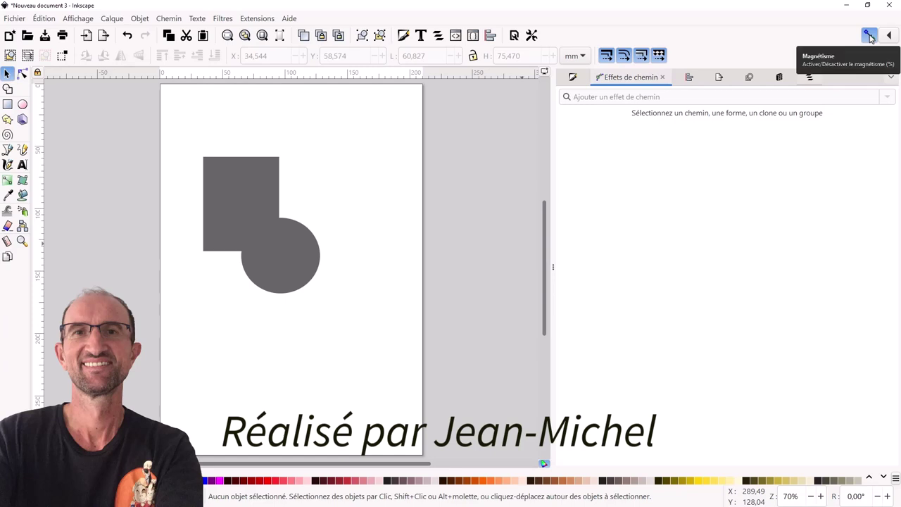
{"action": "left_click", "coordinate": [888, 35]}
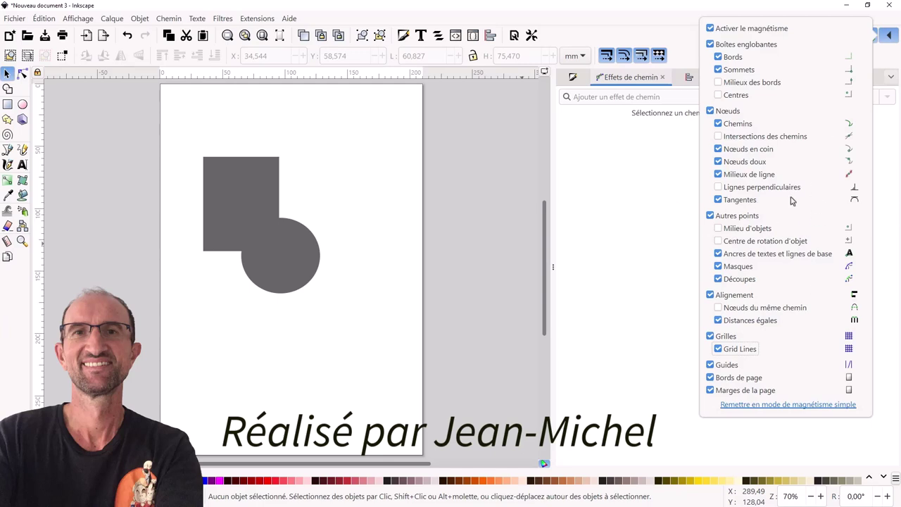
{"action": "left_click", "coordinate": [640, 165]}
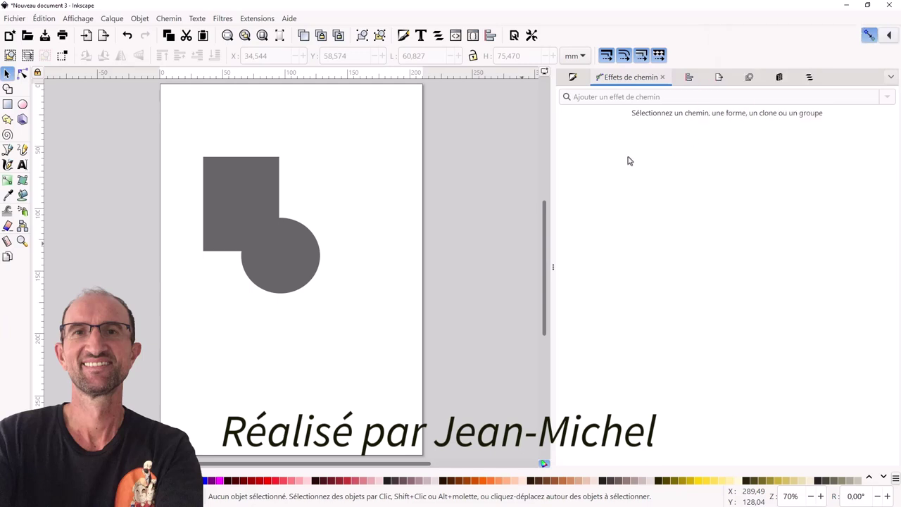